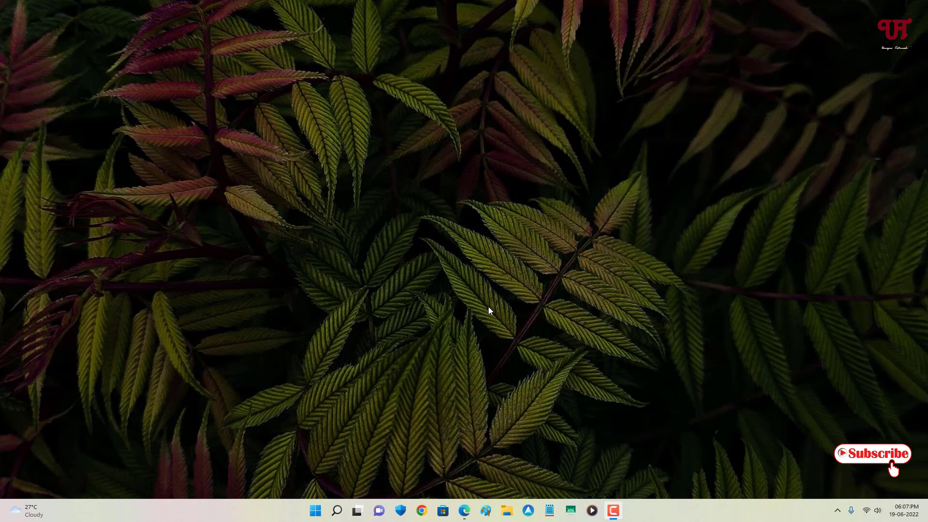
Switch to Microsoft Edge on the taskbar to show the Google results for 'Inkscape'
left_click(464, 511)
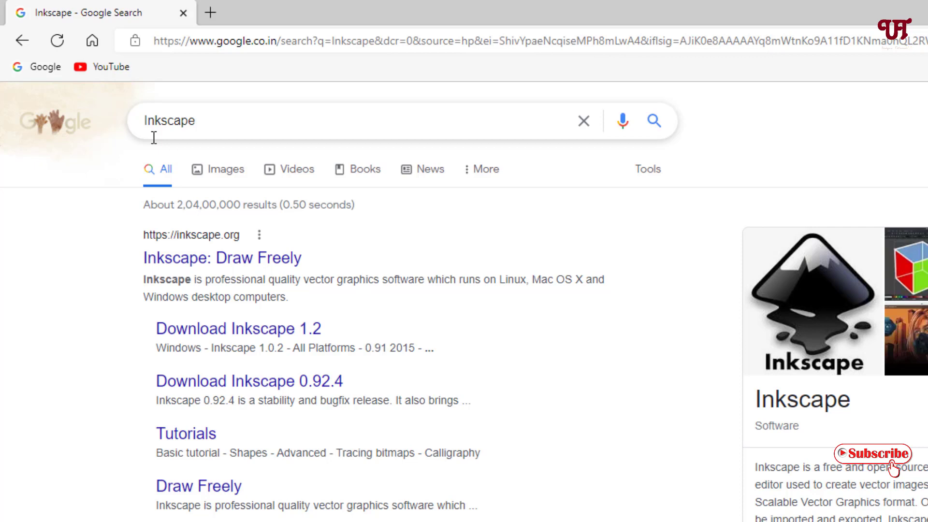
Open the 'Inkscape: Draw Freely' search result to reach the inkscape.org home page
left_click(196, 261)
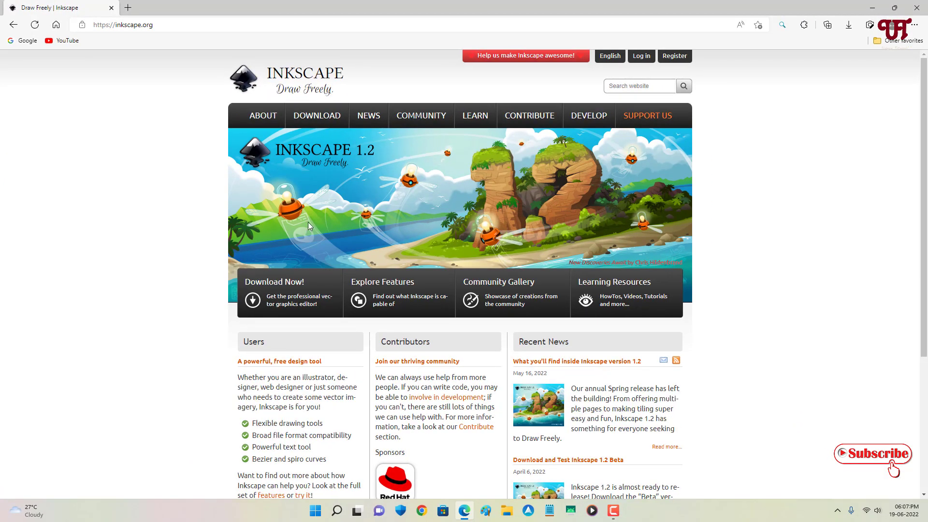
mouse_move(320, 125)
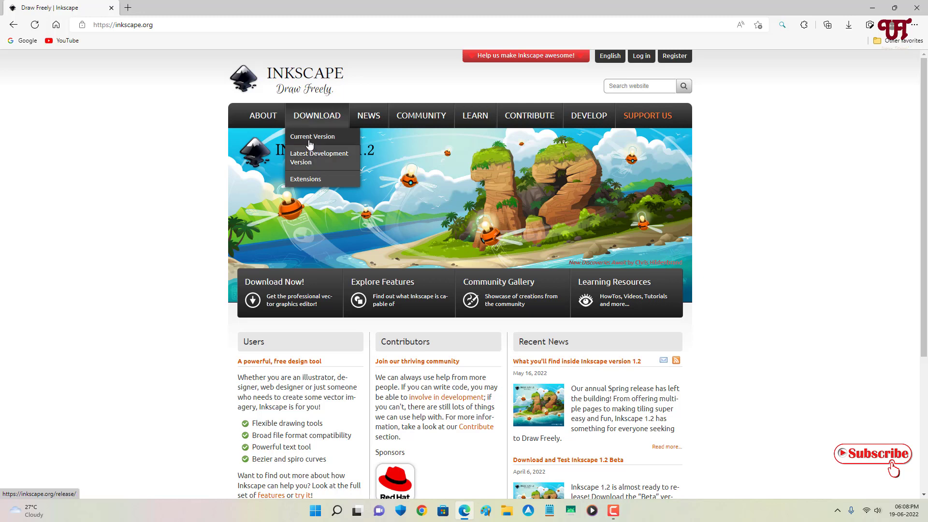
Download the Inkscape 1.2 Windows 64-bit .exe installer from DOWNLOAD > Current Version
left_click(310, 144)
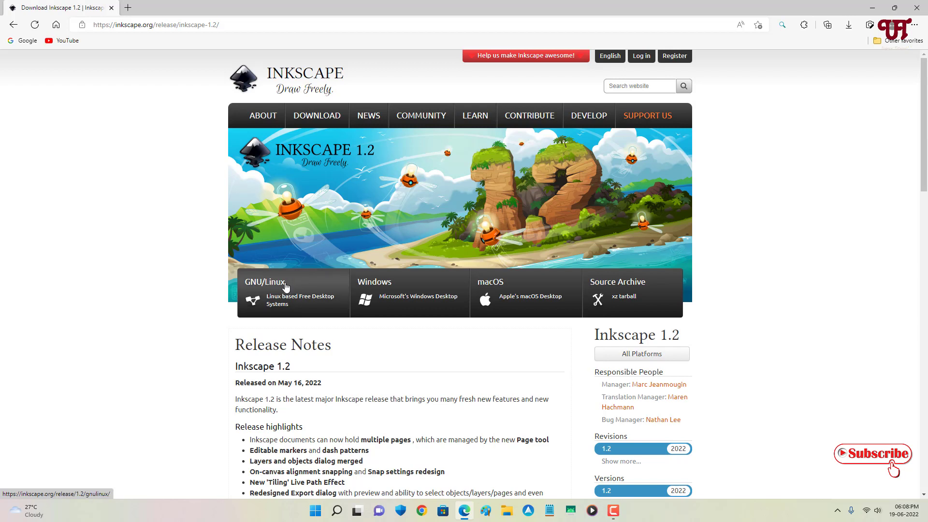
left_click(390, 300)
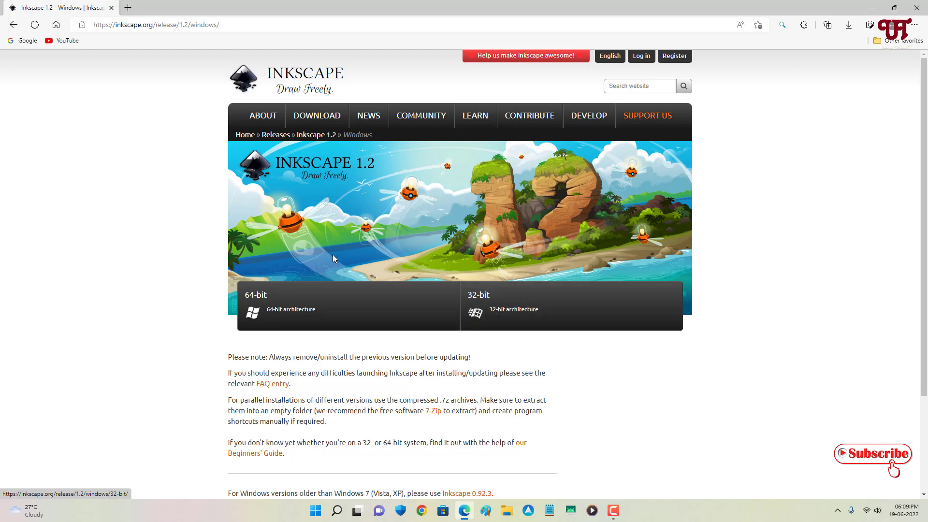
left_click(295, 309)
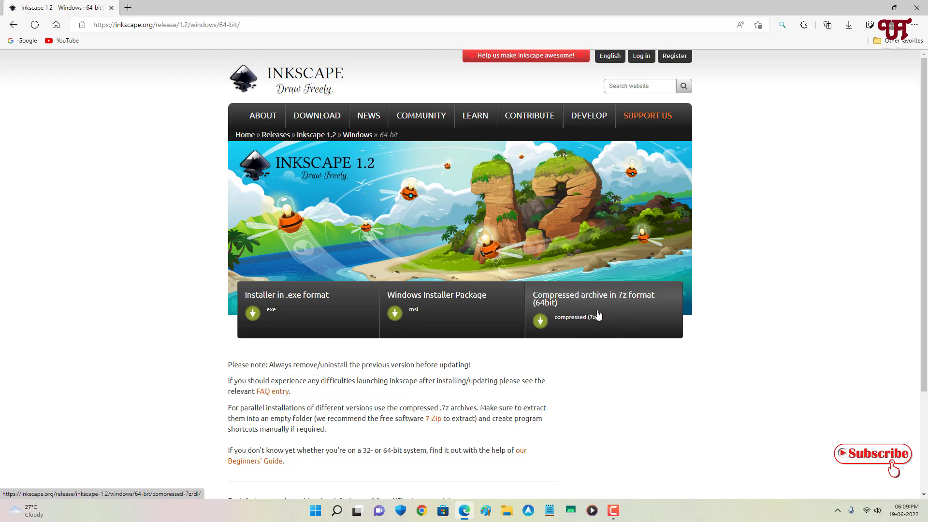
left_click(273, 321)
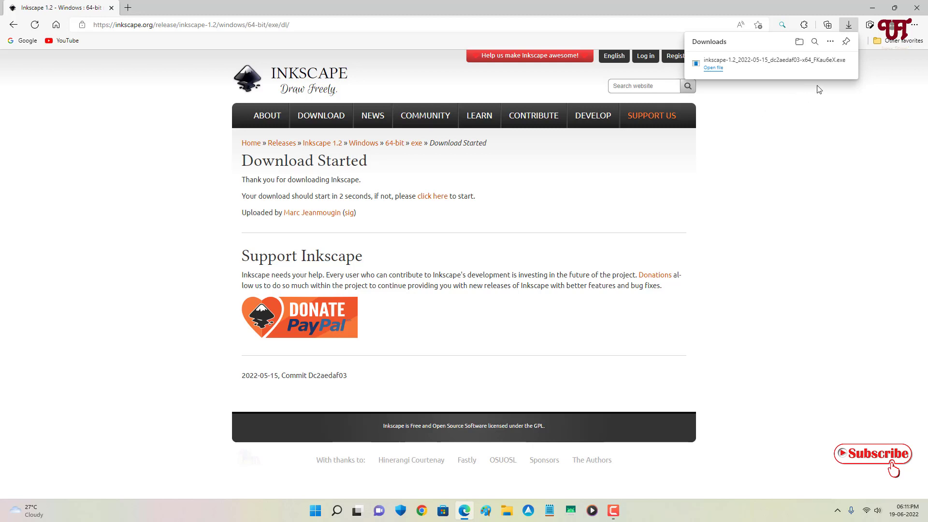
Show the downloaded Inkscape installer in the Downloads folder and run it
mouse_move(817, 64)
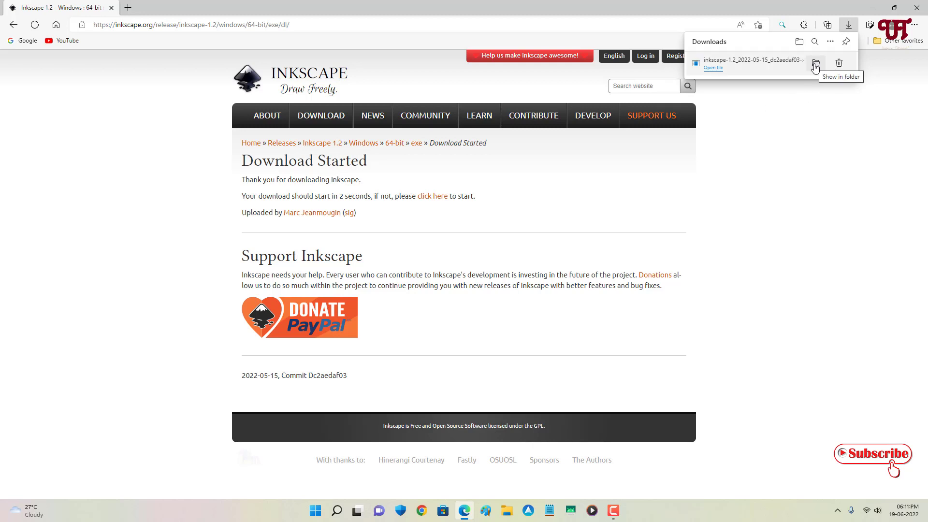
left_click(816, 63)
left_click(924, 4)
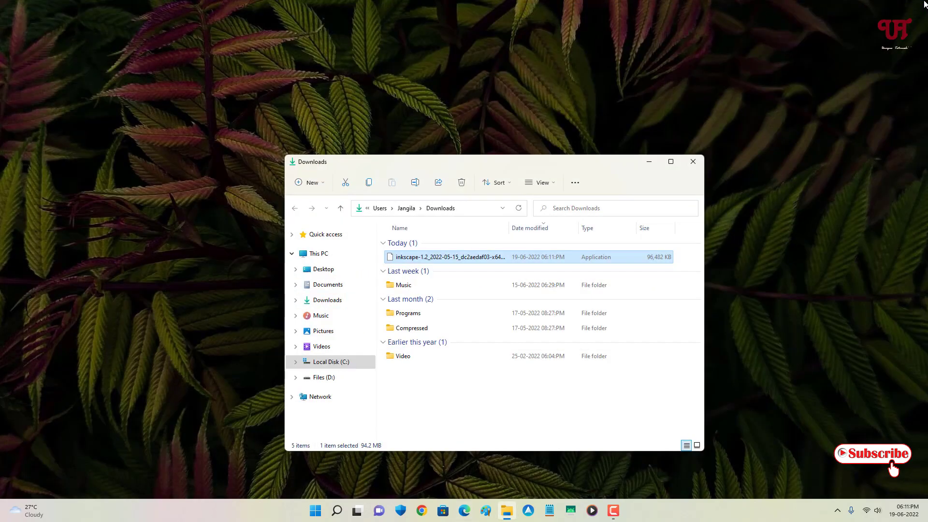
left_click_drag(550, 165, 539, 143)
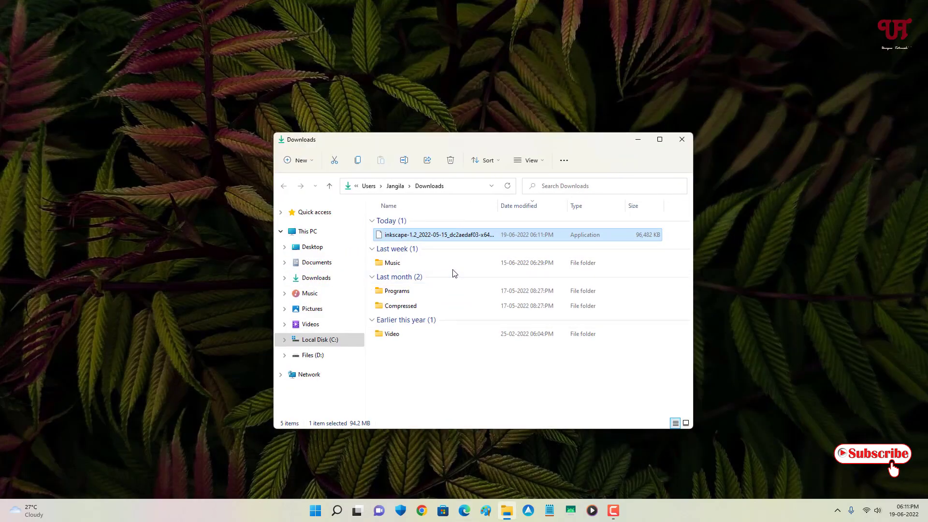
double_click(439, 238)
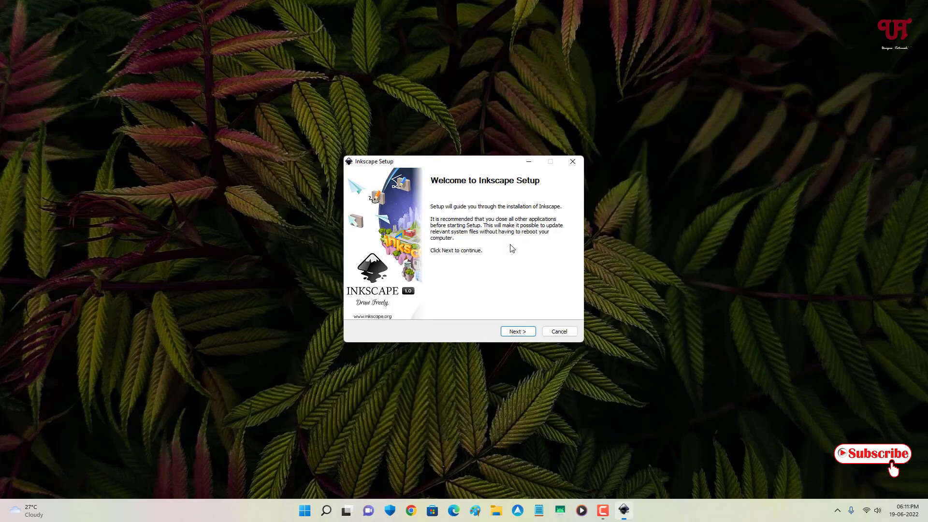
Install Inkscape with a desktop icon, default install folder and Start Menu folder, then launch it
left_click(516, 333)
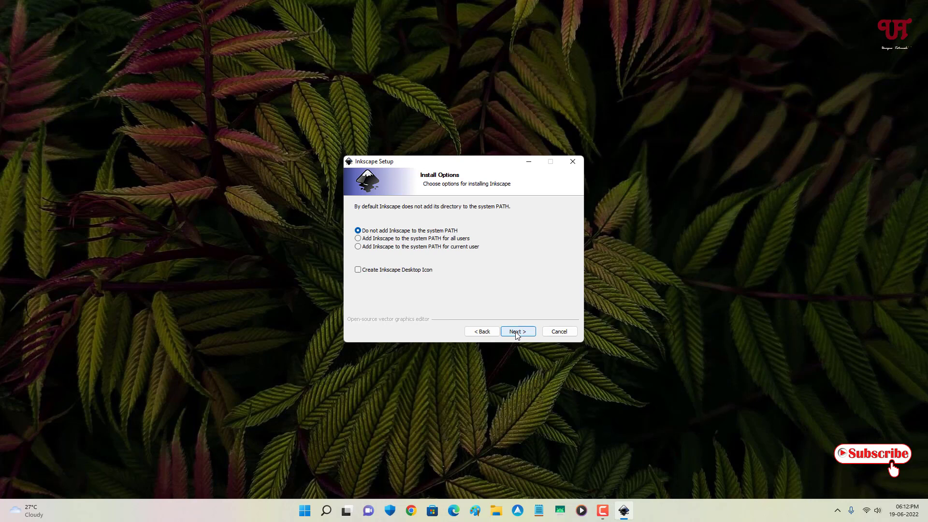
left_click(359, 271)
left_click(527, 335)
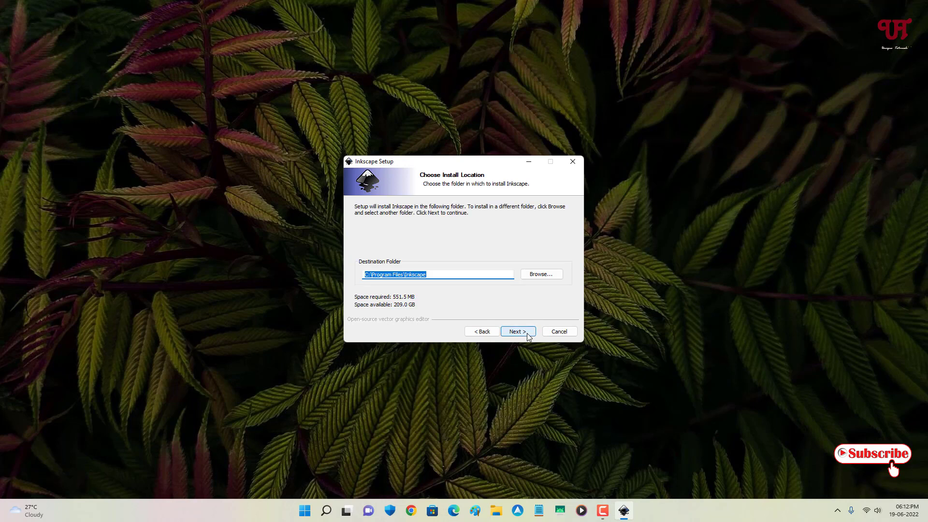
left_click(527, 333)
left_click(527, 334)
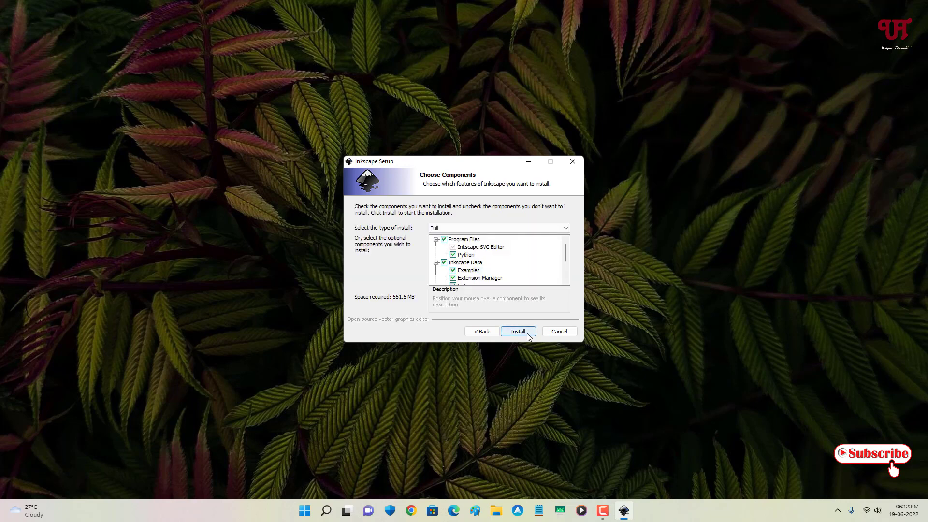
left_click(528, 335)
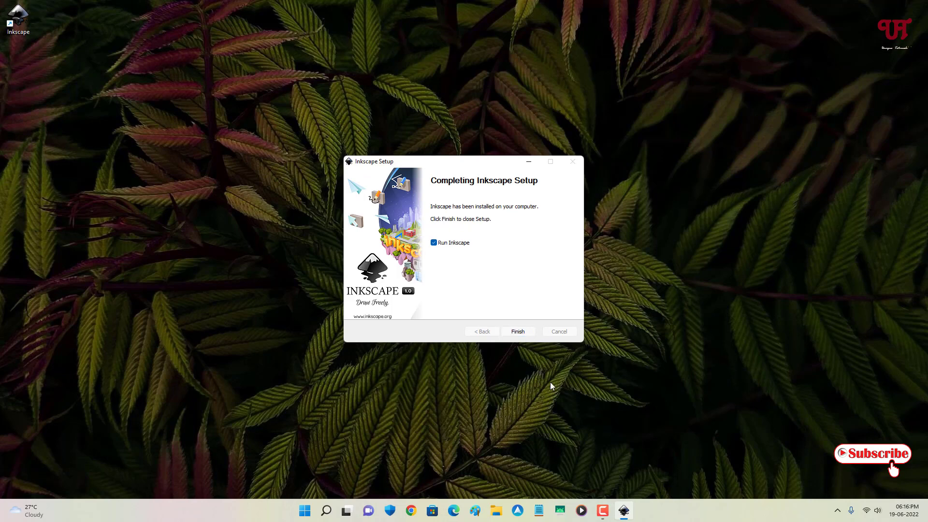
key("Return")
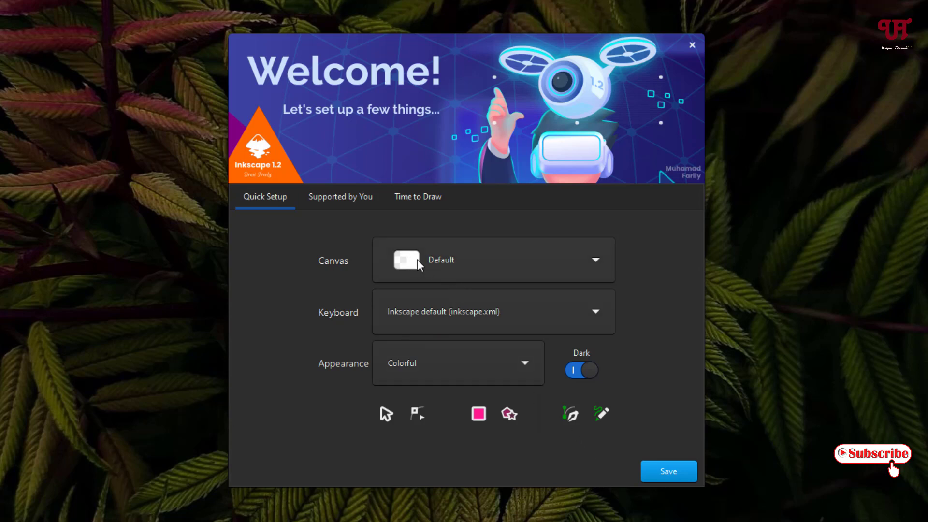
Keep the Default canvas, Inkscape default shortcuts and Colorful appearance, then continue to Time to Draw
left_click(483, 265)
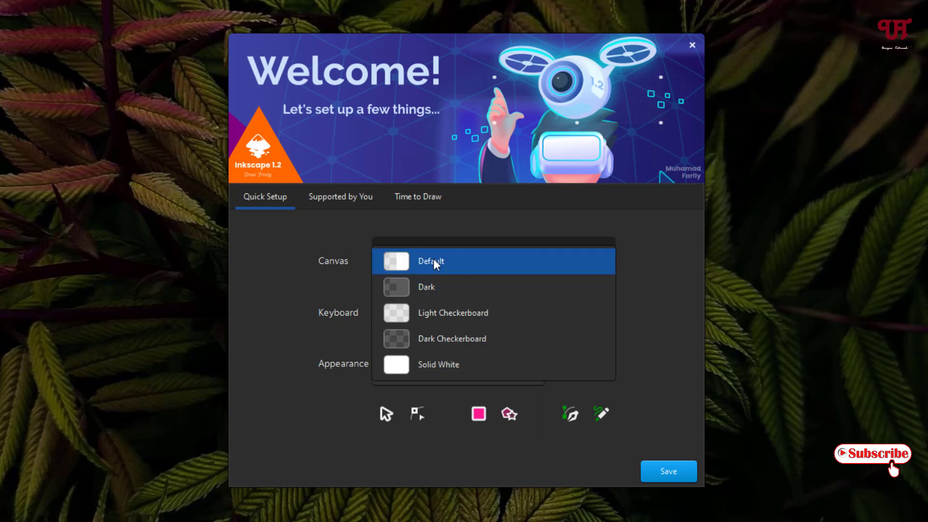
left_click(328, 280)
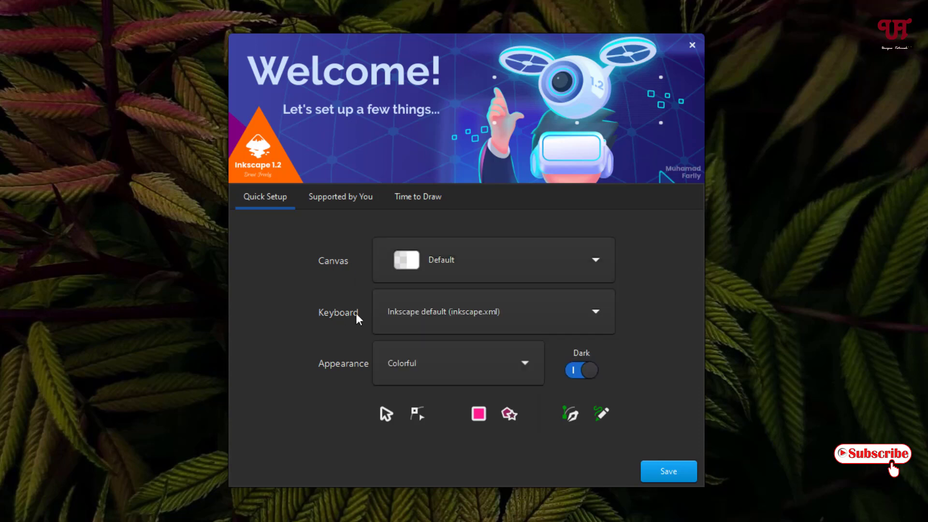
left_click(430, 311)
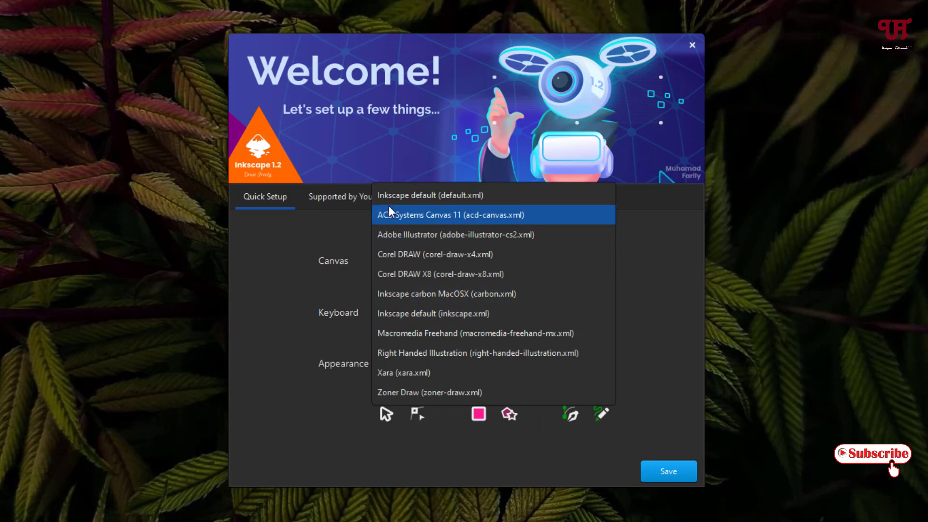
left_click(300, 284)
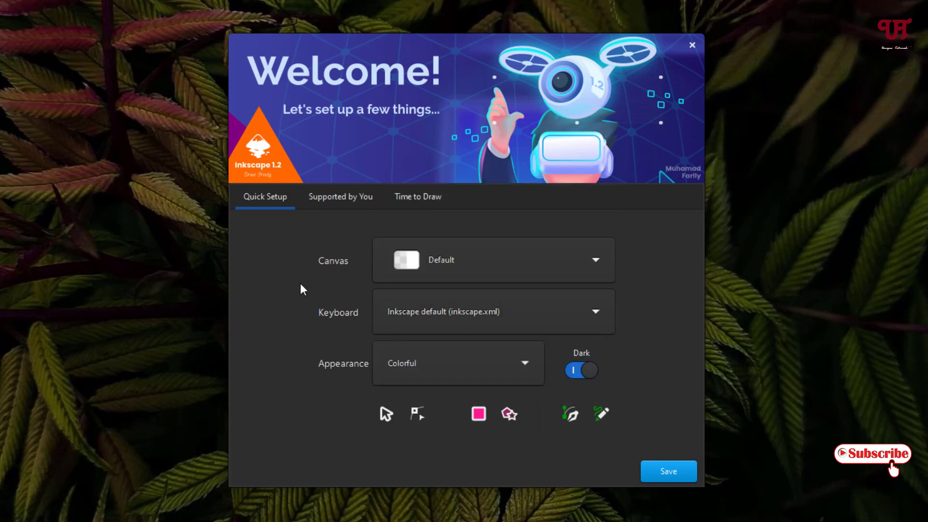
left_click(415, 368)
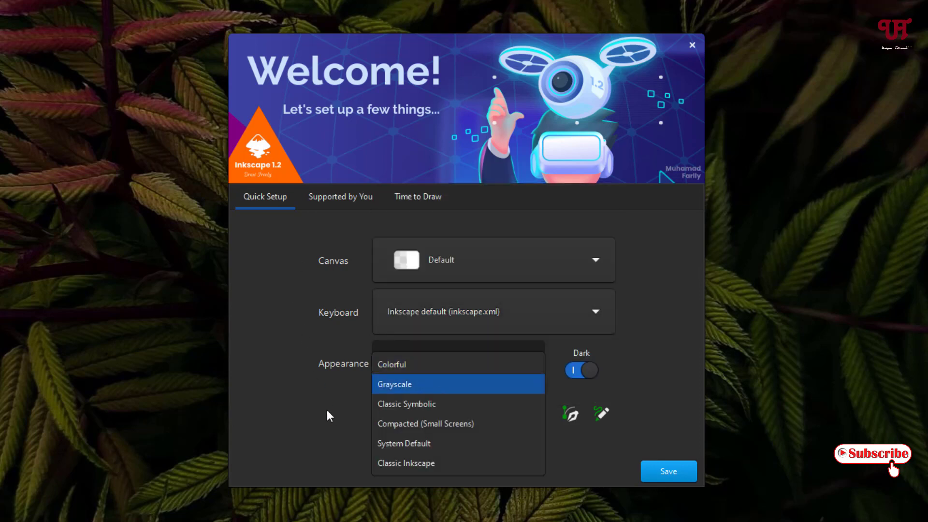
left_click(312, 413)
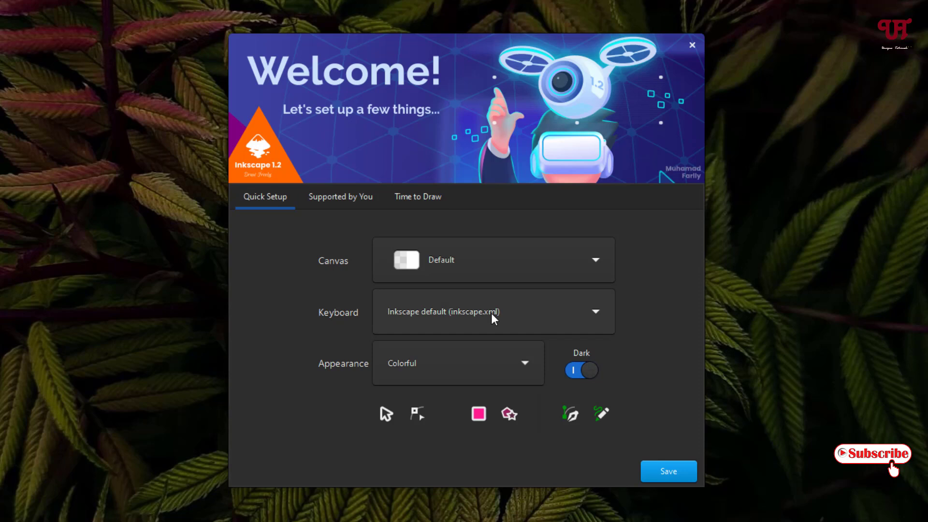
left_click(681, 471)
left_click(680, 471)
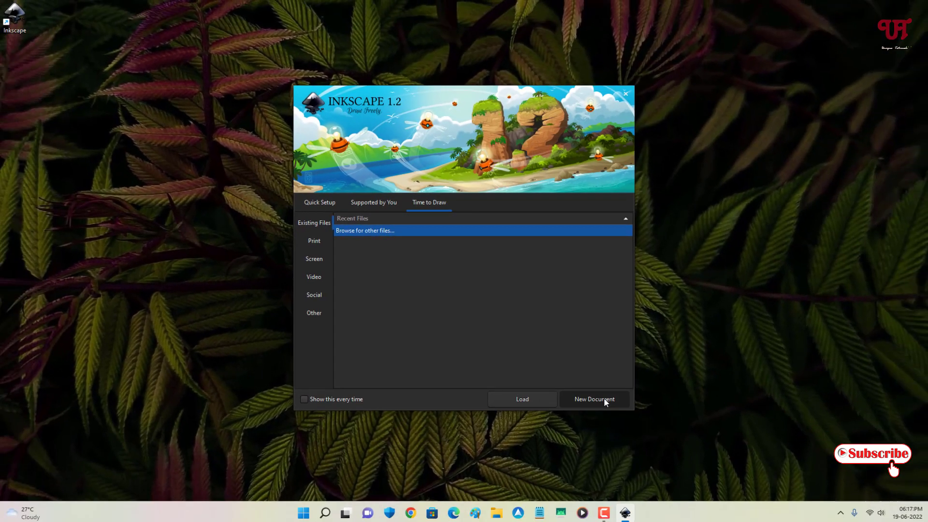
Create New document 1 with a blank page from the Time to Draw page
left_click(670, 471)
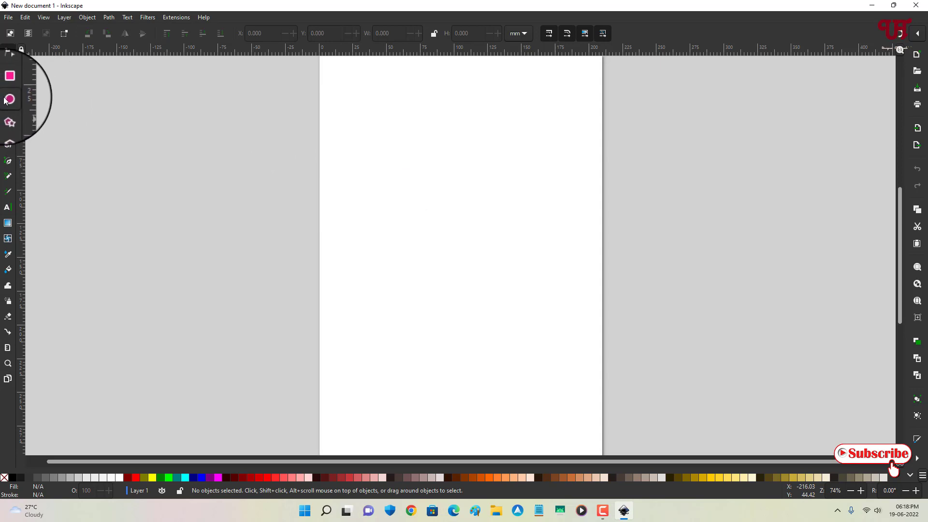
Draw a circle with the Ellipse tool and an overlapping square with the Rectangle tool
left_click(9, 99)
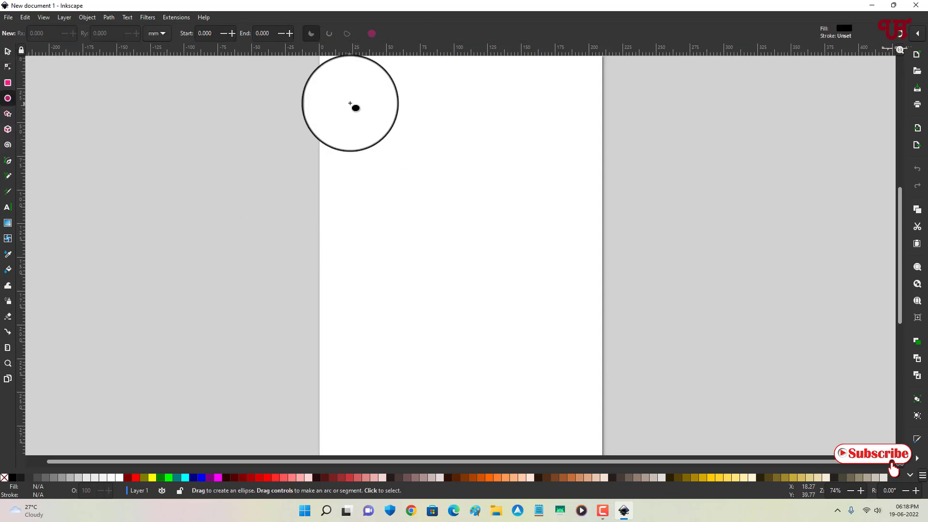
left_click_drag(357, 114, 466, 216)
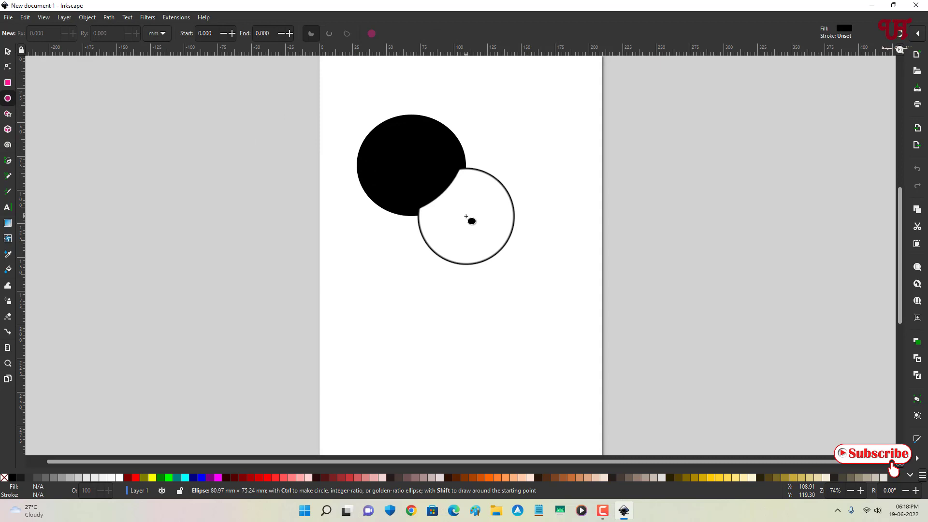
left_click(8, 82)
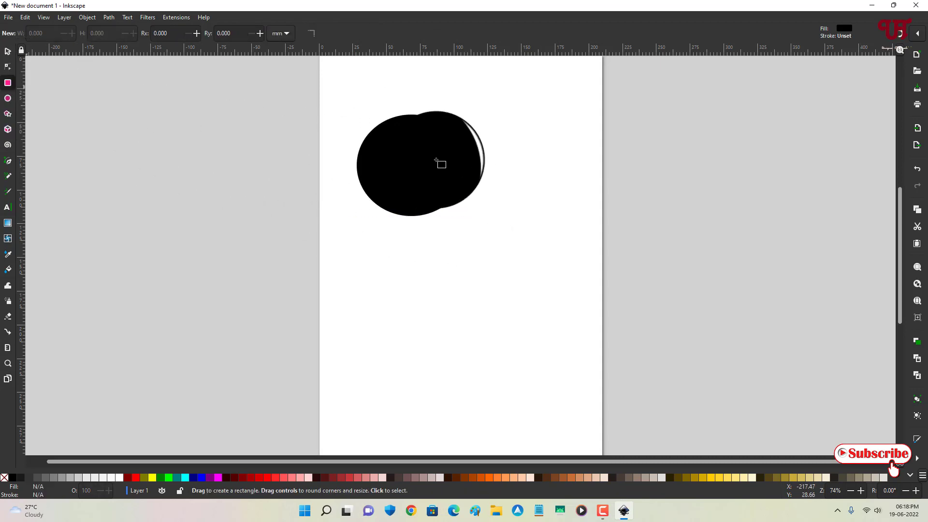
left_click_drag(444, 154, 510, 244)
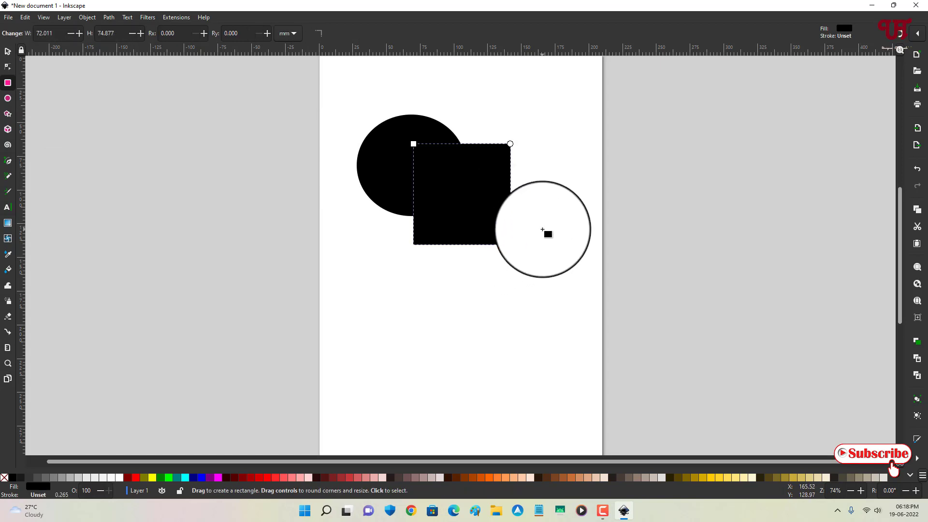
left_click(542, 230)
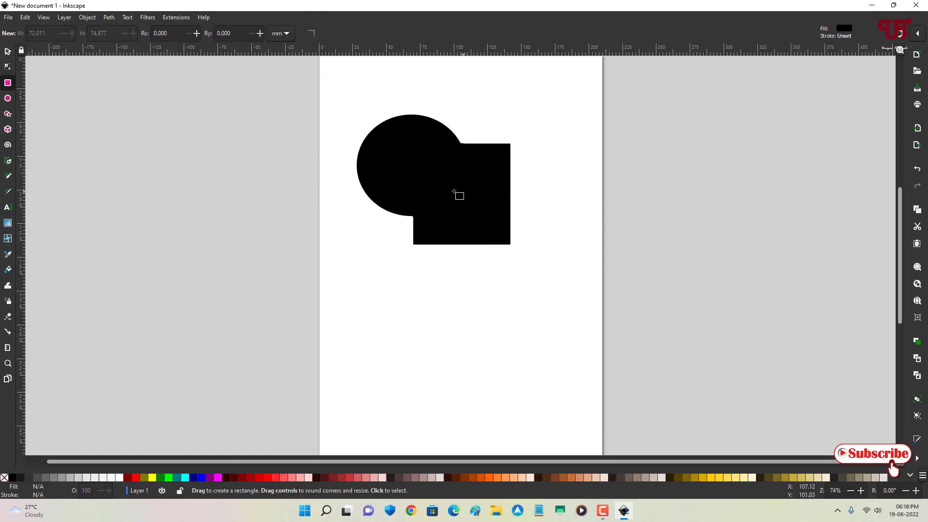
left_click(201, 274)
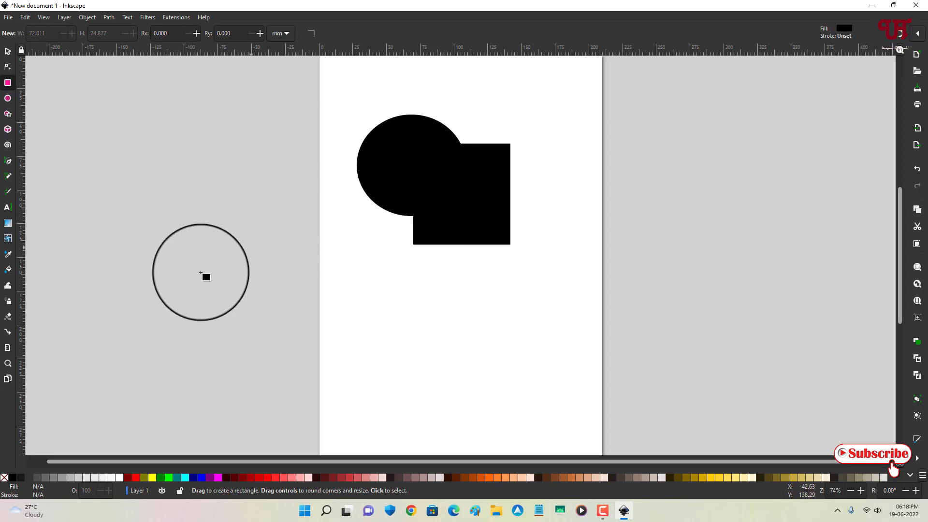
left_click(8, 272)
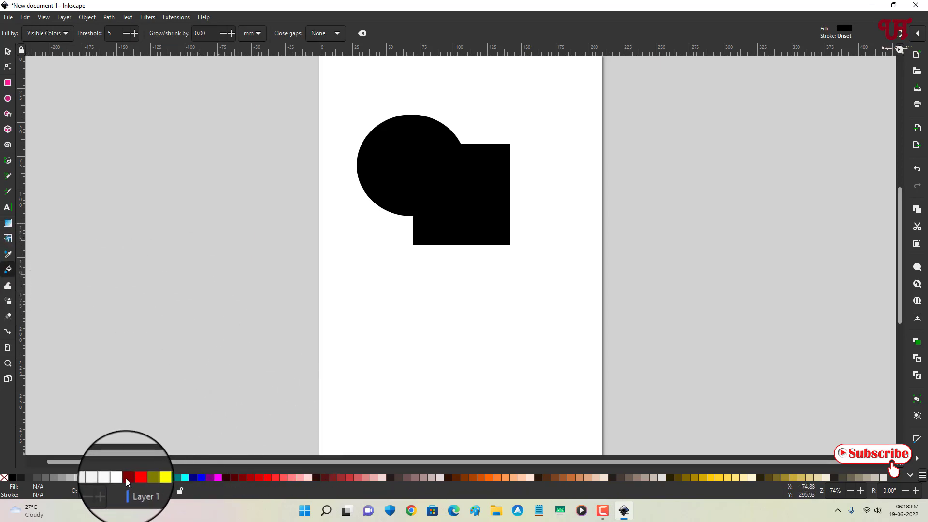
left_click(168, 480)
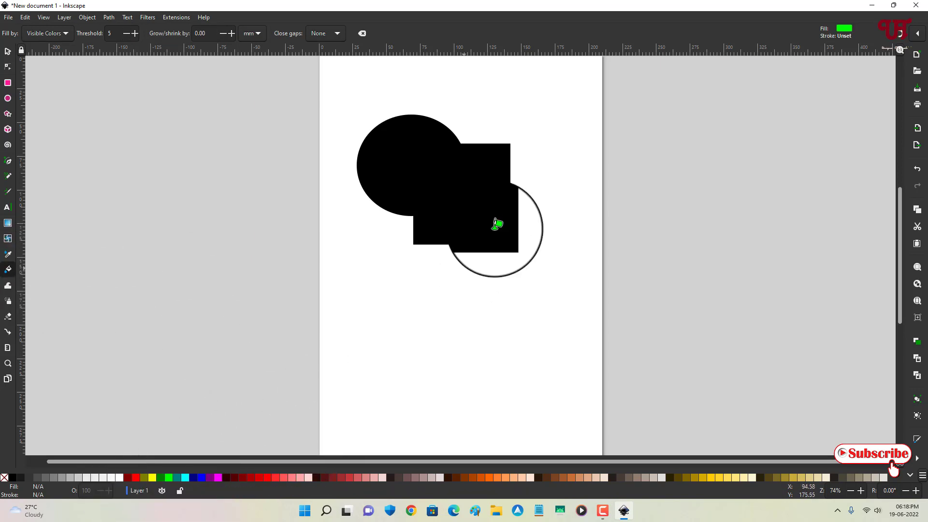
left_click(482, 201)
left_click_drag(440, 202, 482, 211)
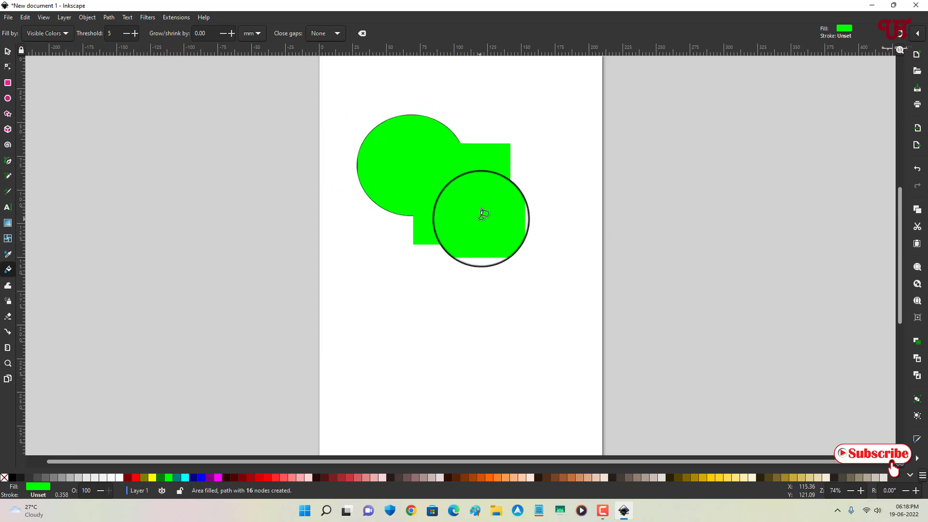
key("Delete")
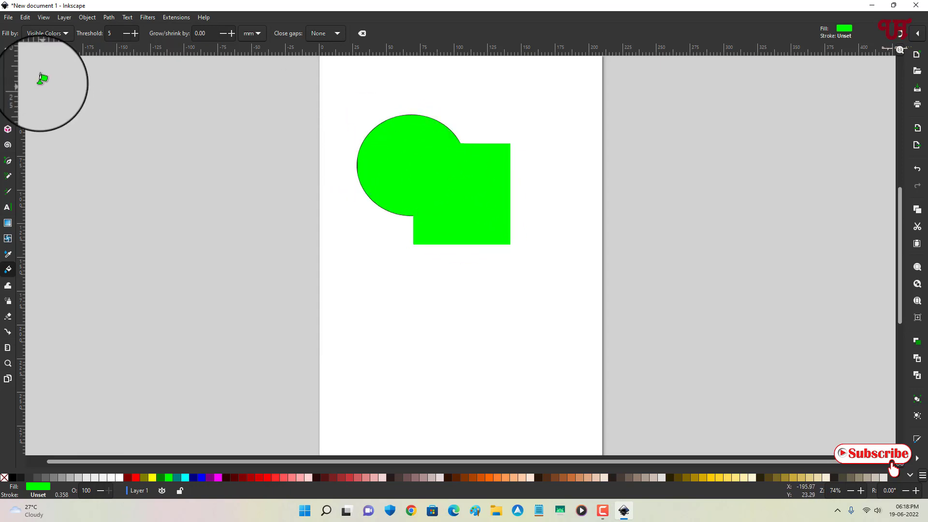
left_click(21, 17)
left_click(30, 33)
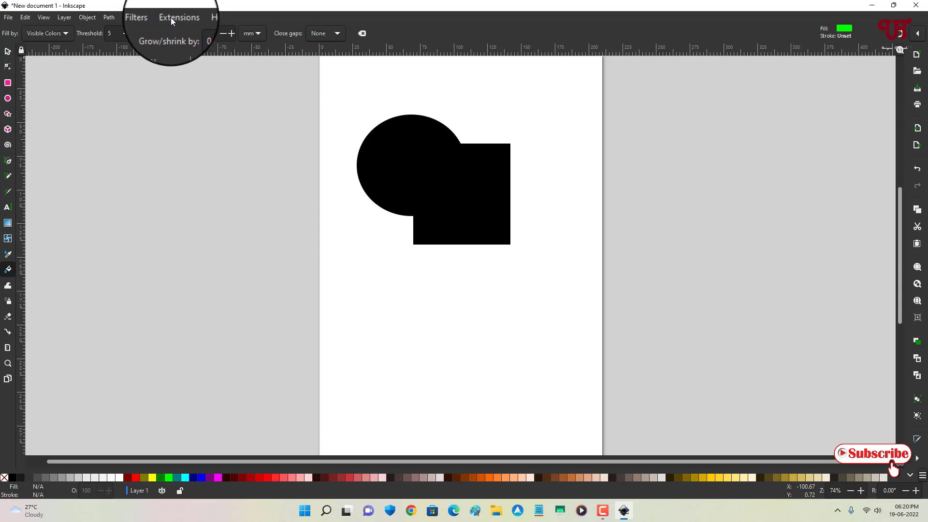
Open the extension manager from the Extensions menu
left_click(172, 20)
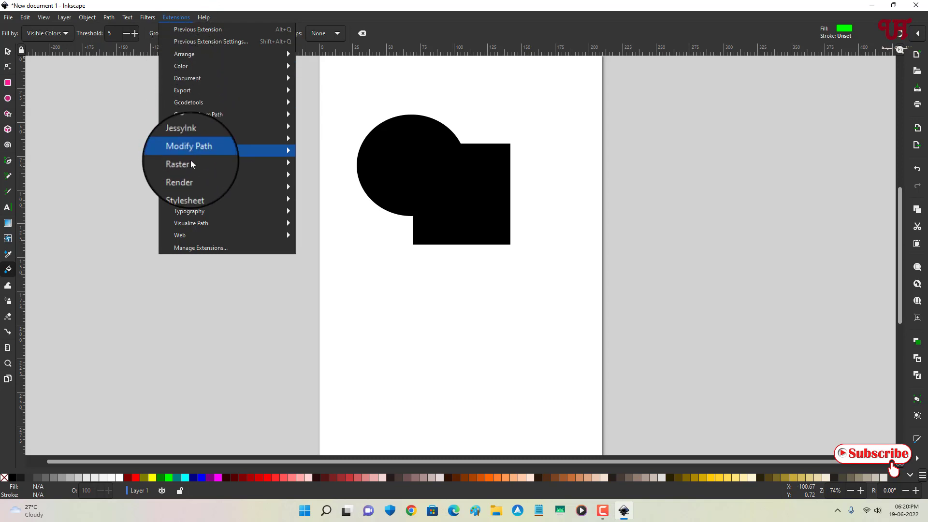
mouse_move(192, 164)
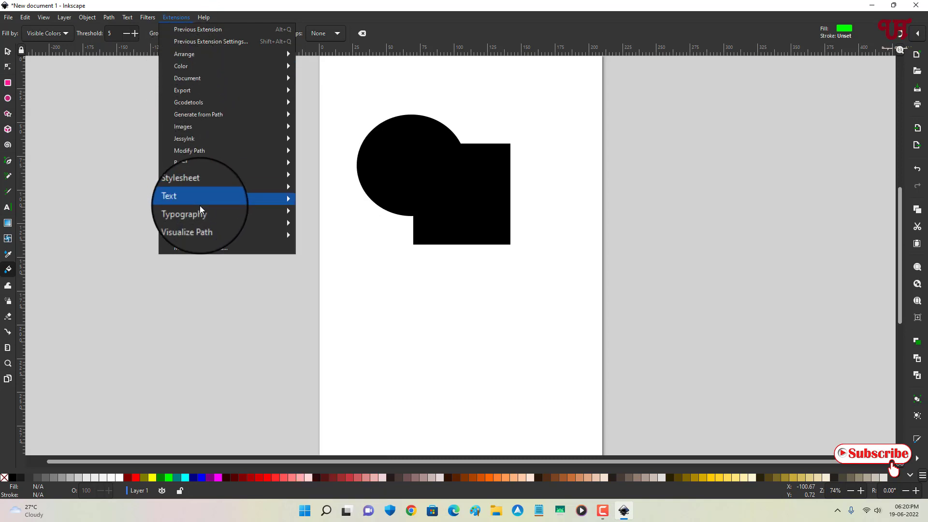
left_click(194, 251)
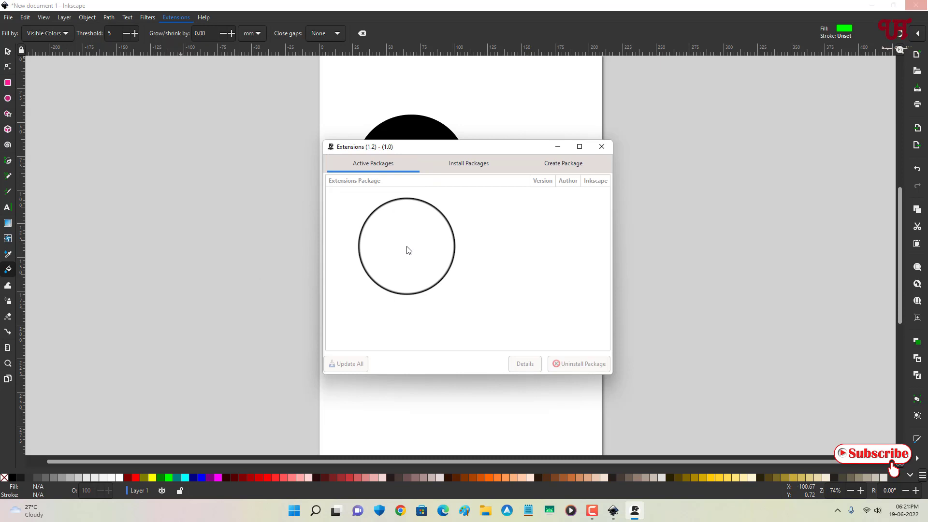
Browse the Install Packages list, selecting the Lasercut Jigsaw package along the way
left_click(471, 166)
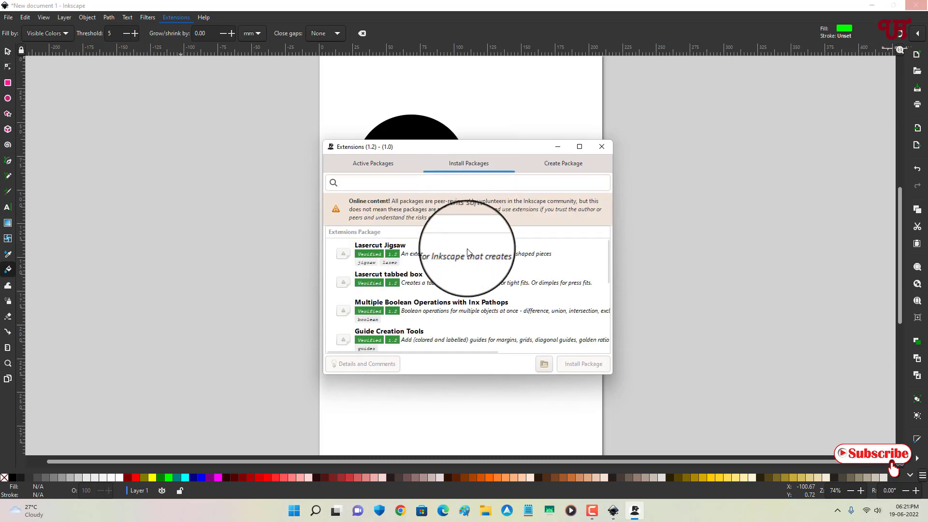
scroll(469, 253, "down", 3)
scroll(467, 254, "down", 4)
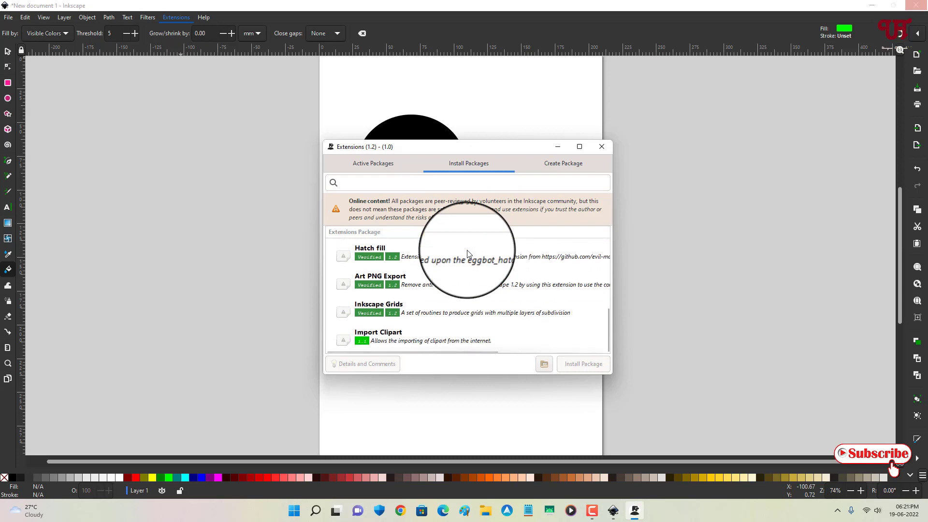
scroll(468, 253, "up", 5)
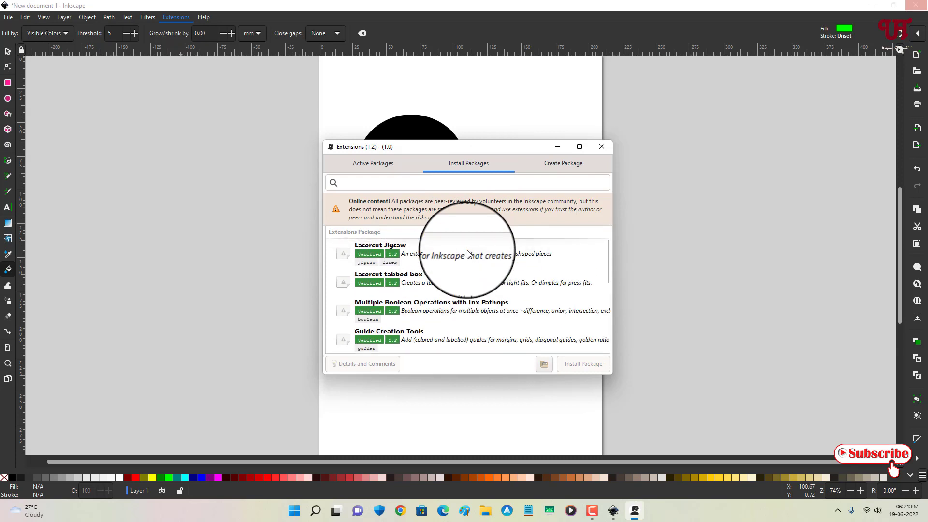
left_click(467, 254)
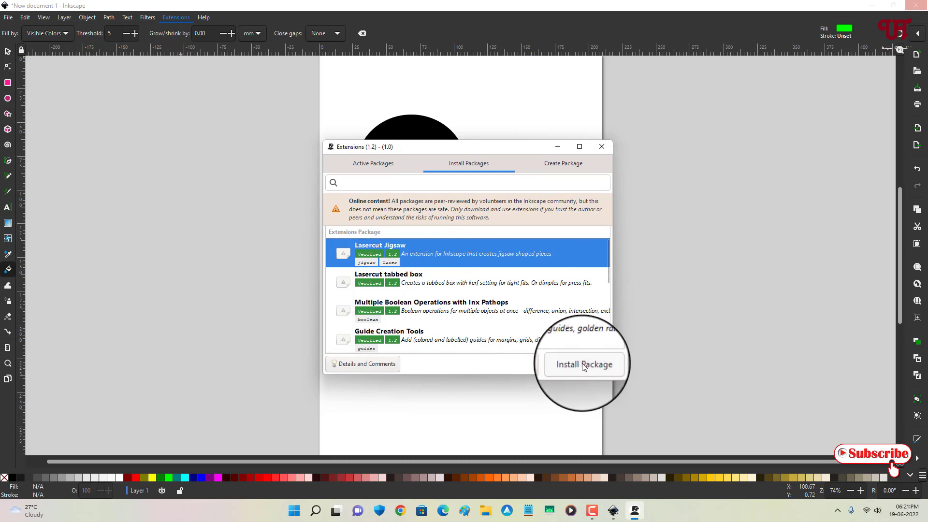
scroll(440, 290, "down", 2)
scroll(425, 304, "down", 3)
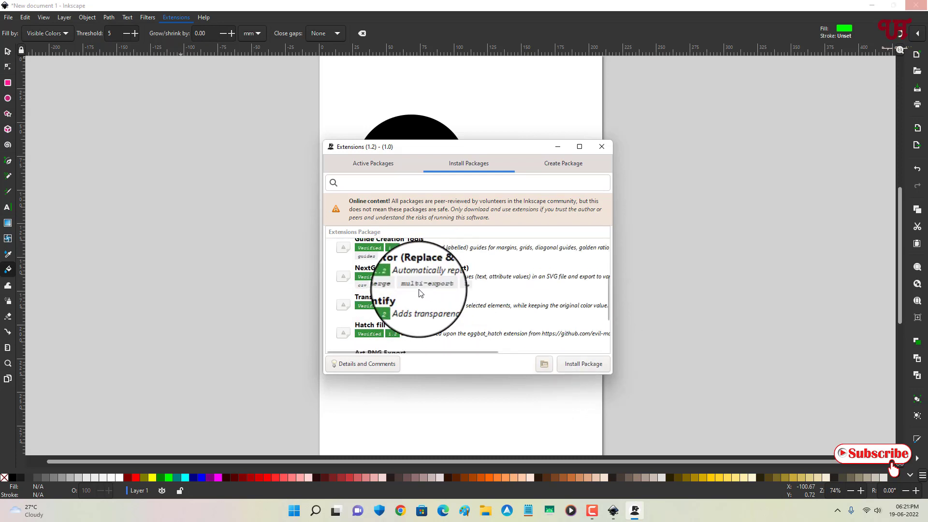
scroll(401, 312, "down", 2)
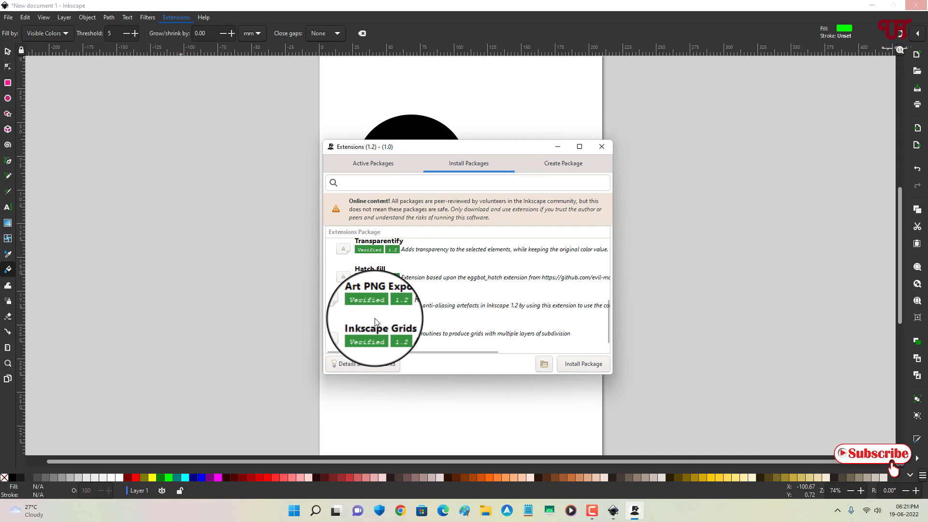
scroll(385, 300, "up", 5)
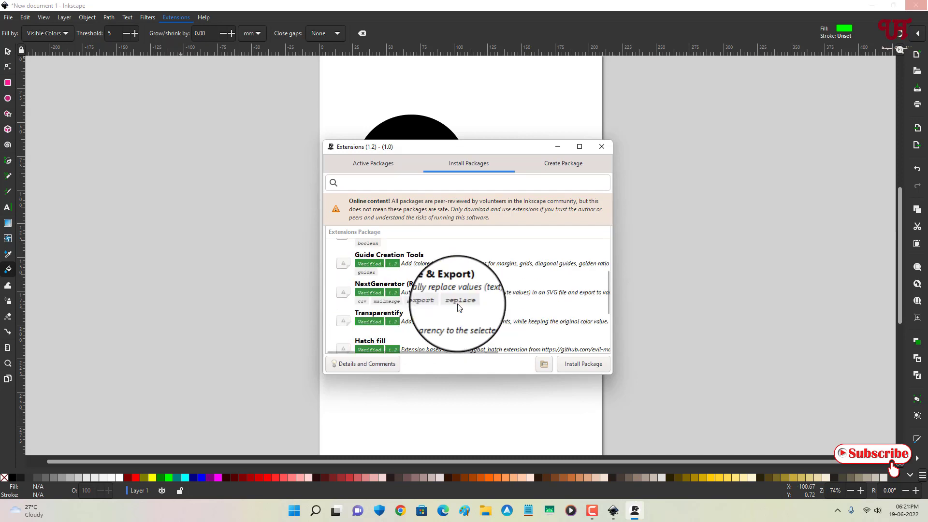
Close the extension manager and open Save As for 'drawing' as Inkscape SVG (*.svg)
left_click(607, 146)
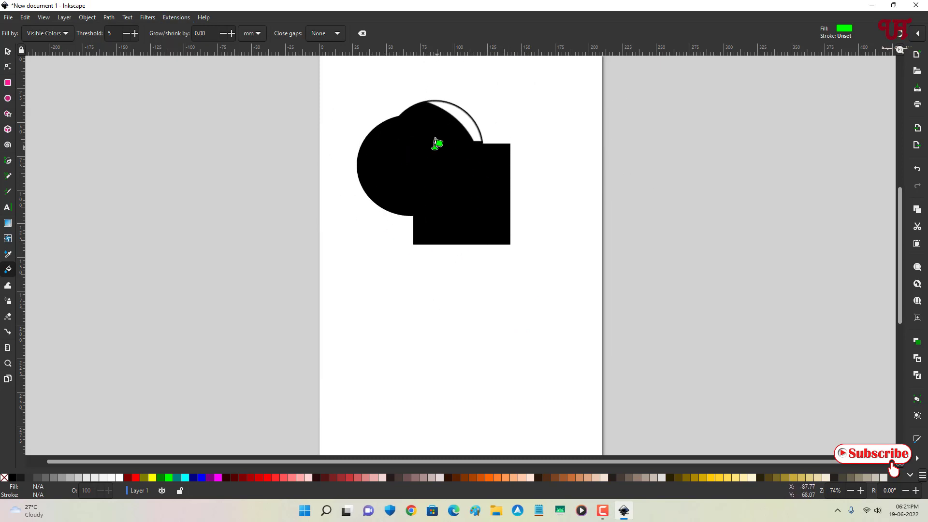
left_click(7, 19)
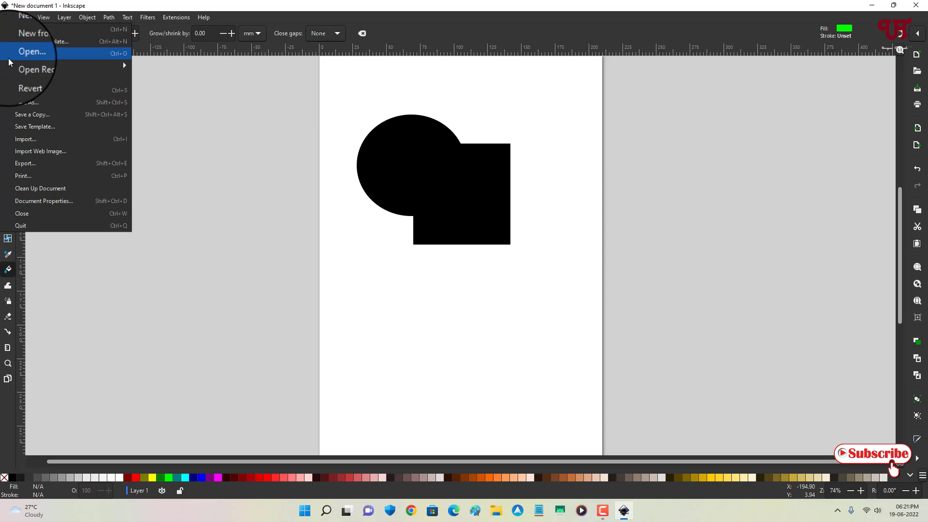
left_click(23, 103)
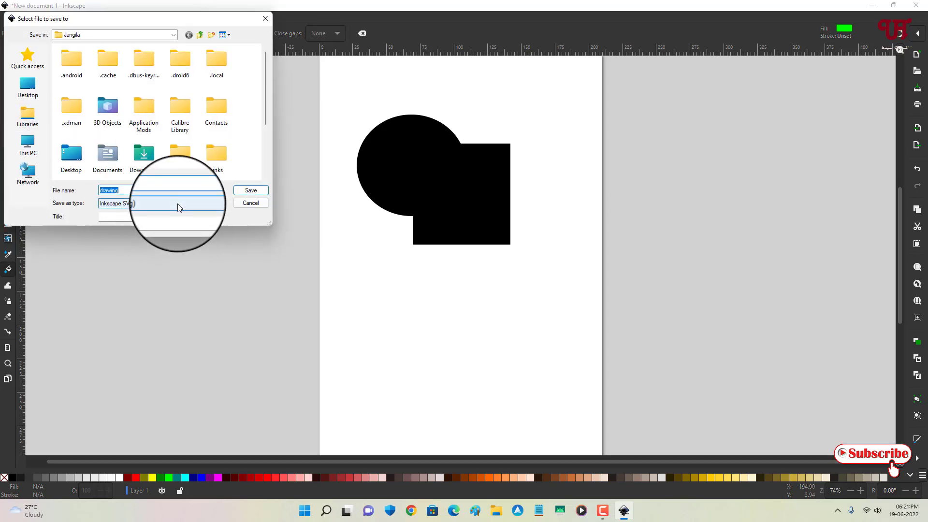
left_click(178, 207)
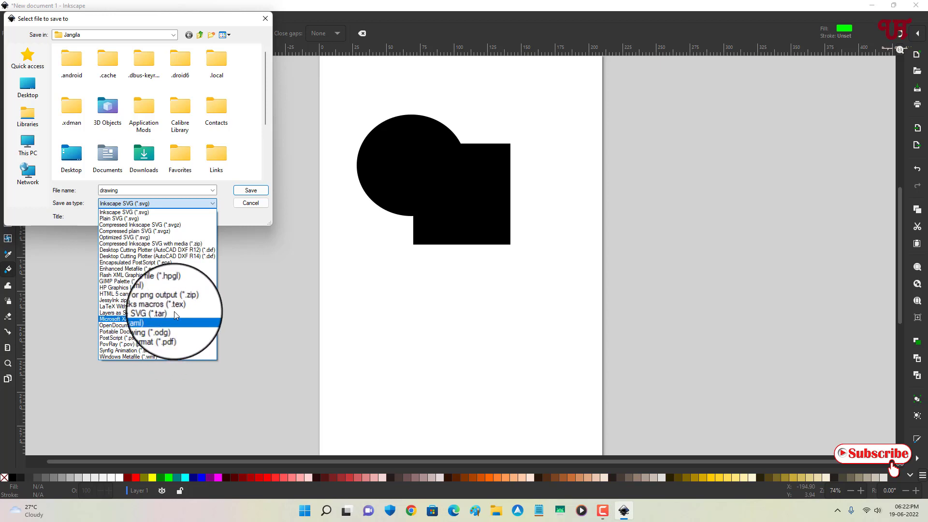
left_click(71, 291)
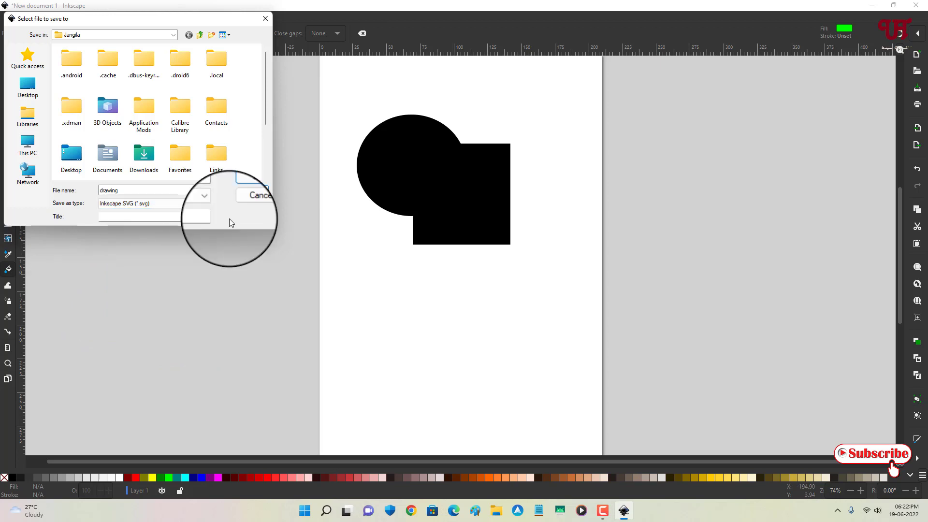
Dismiss the Save dialog without saving and bring up the Export panel from the File menu
left_click(261, 22)
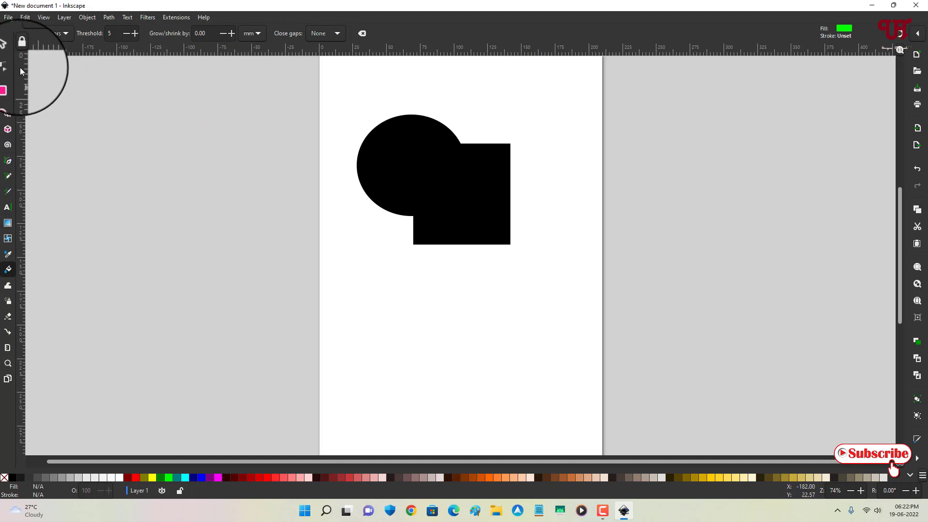
left_click(6, 18)
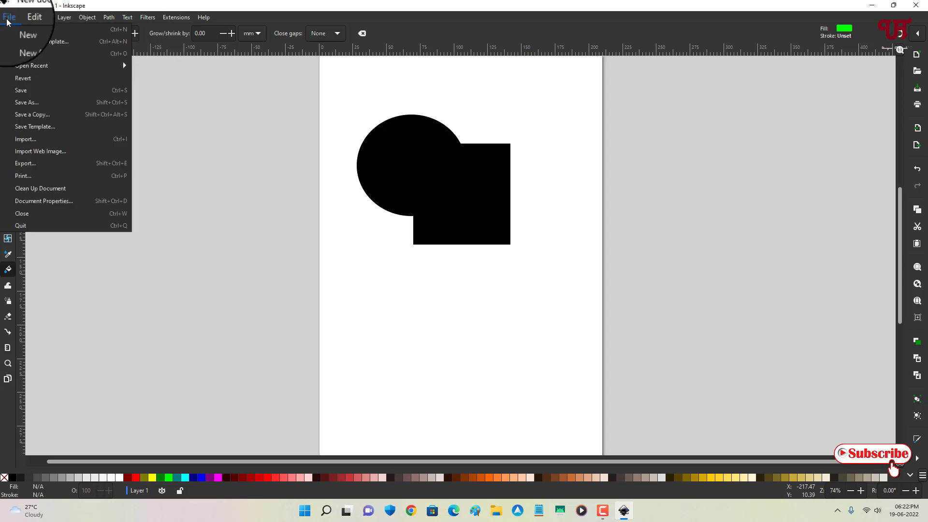
left_click(32, 164)
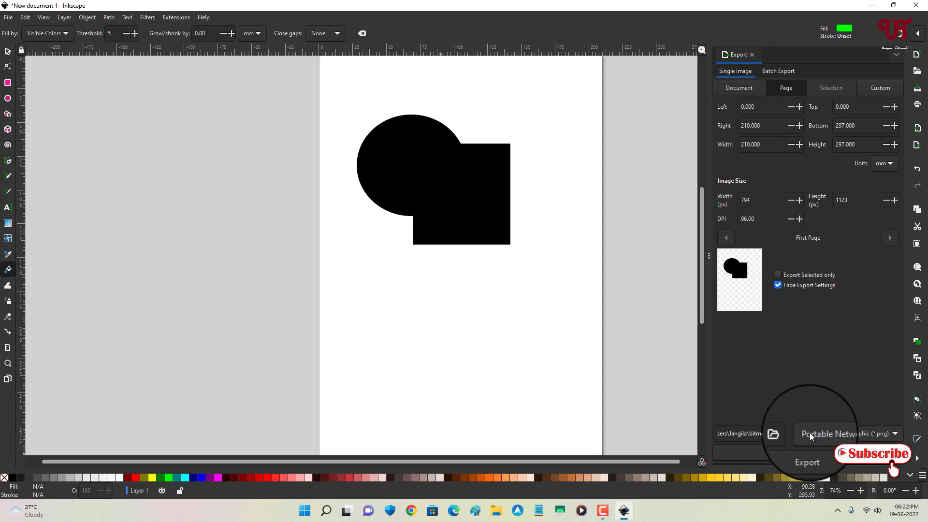
Set the export file type to Portable Network Graphic (*.png) for the whole page
left_click(878, 438)
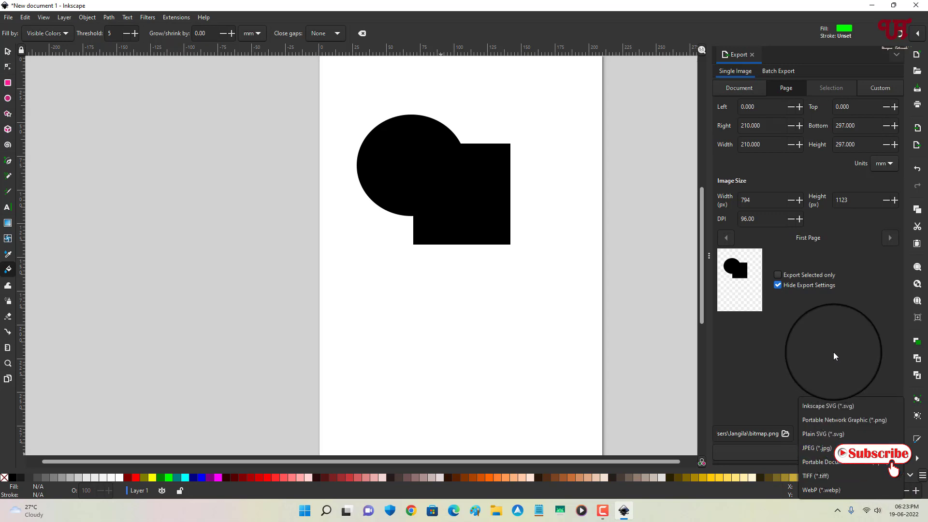
left_click(833, 352)
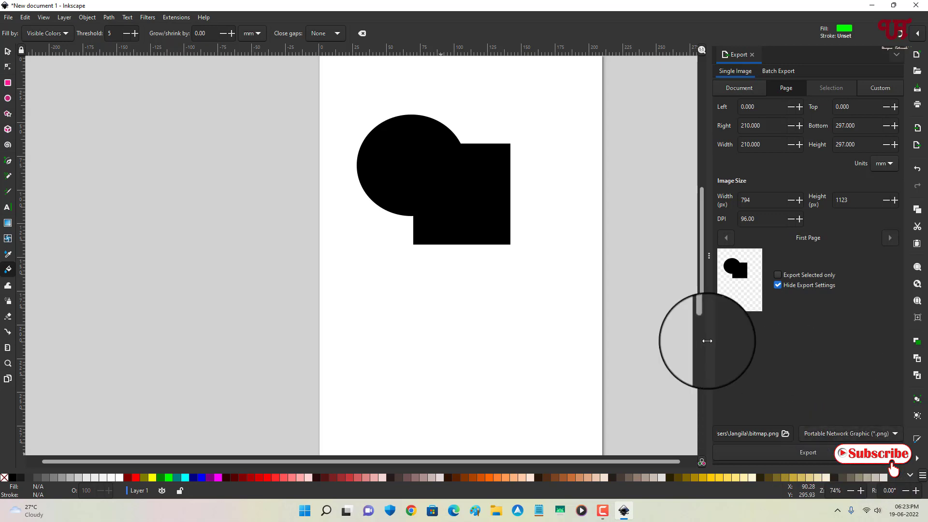
left_click(6, 18)
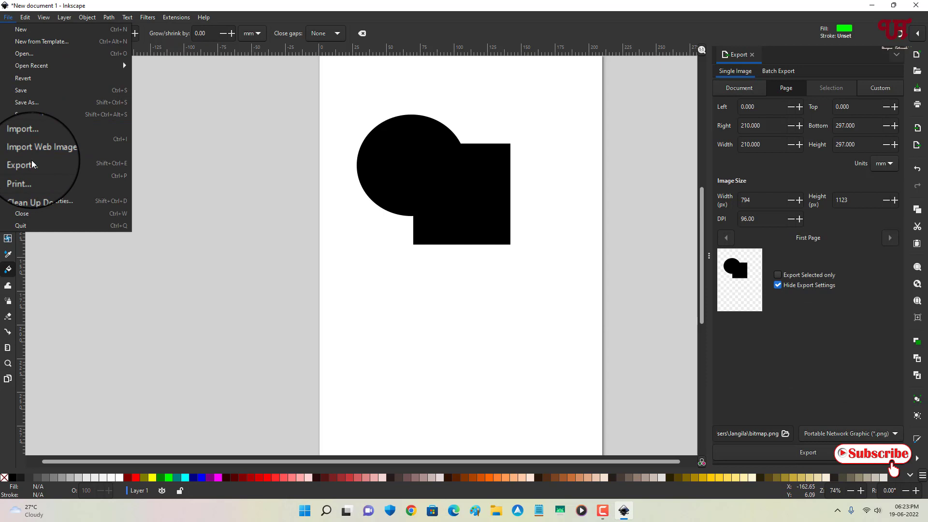
left_click(736, 326)
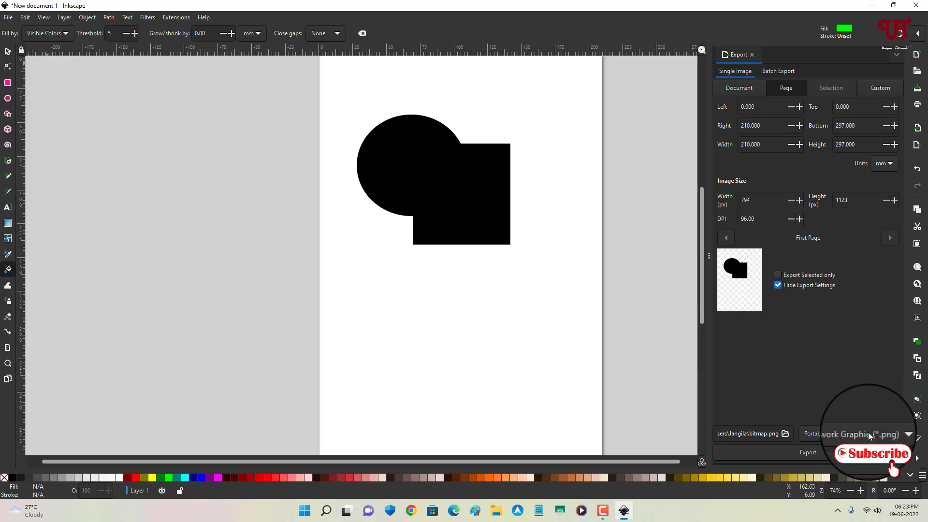
left_click(851, 433)
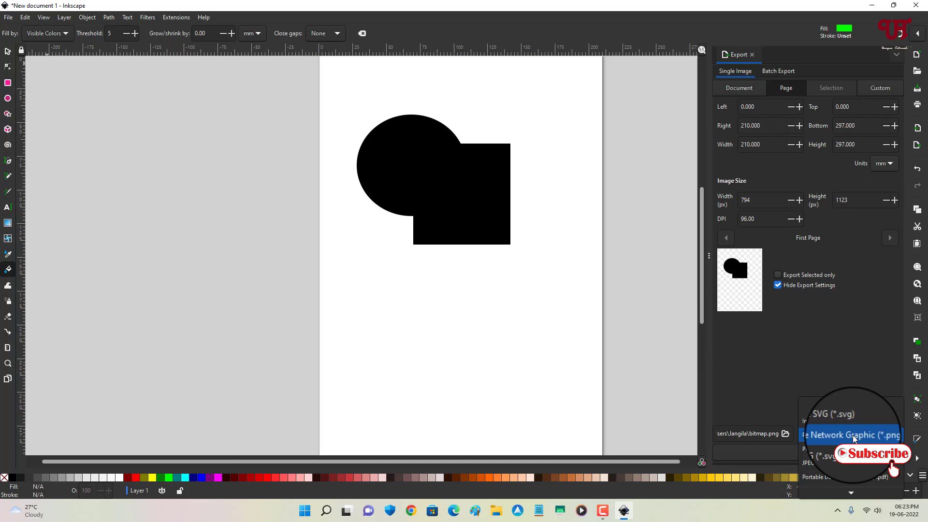
scroll(853, 438, "down", 1)
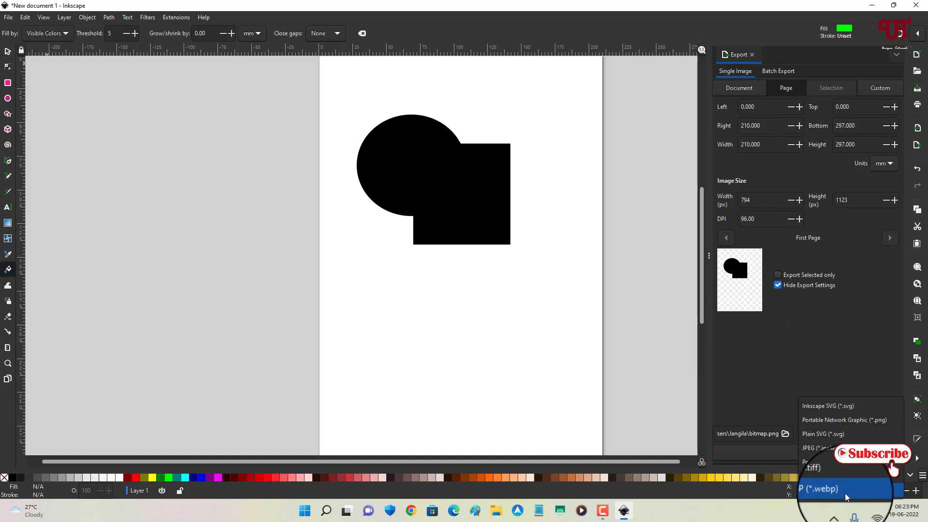
left_click(869, 352)
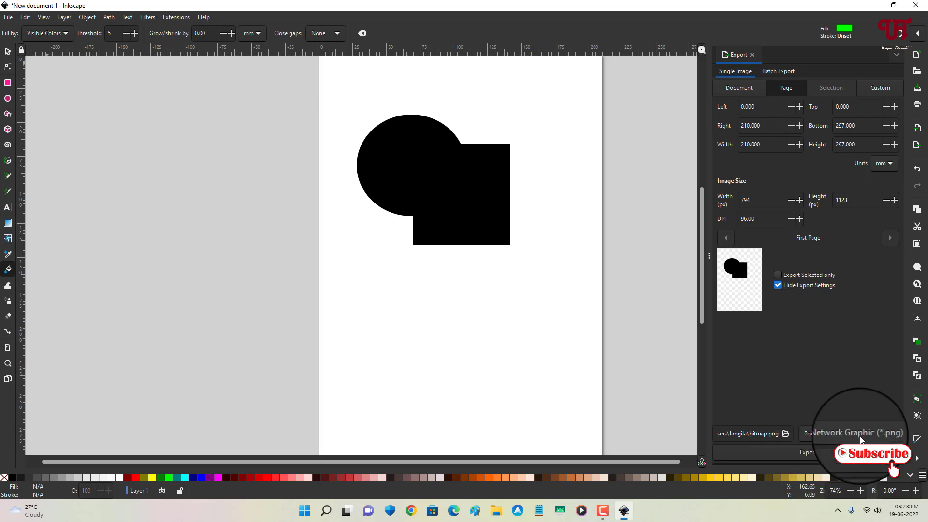
Export the page to Desktop\bitmap.png, then close Inkscape discarding the unsaved drawing
left_click(802, 453)
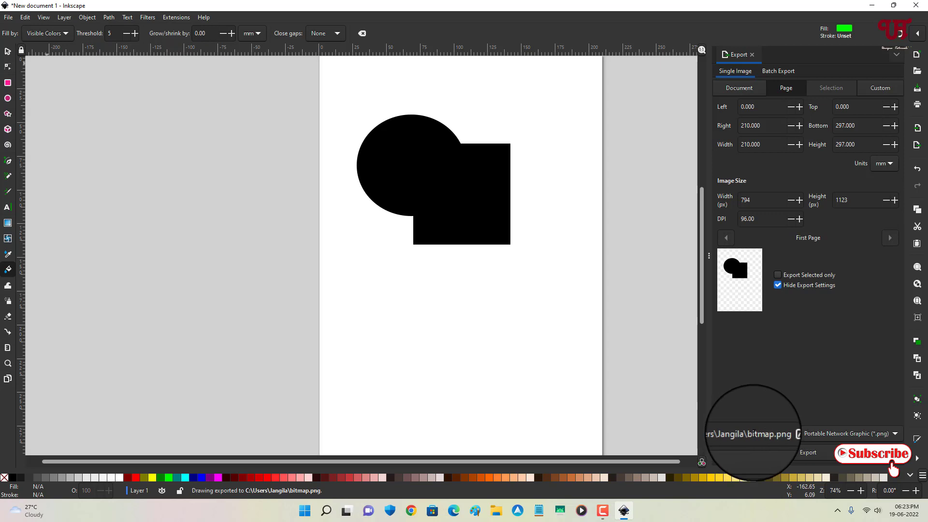
left_click(786, 435)
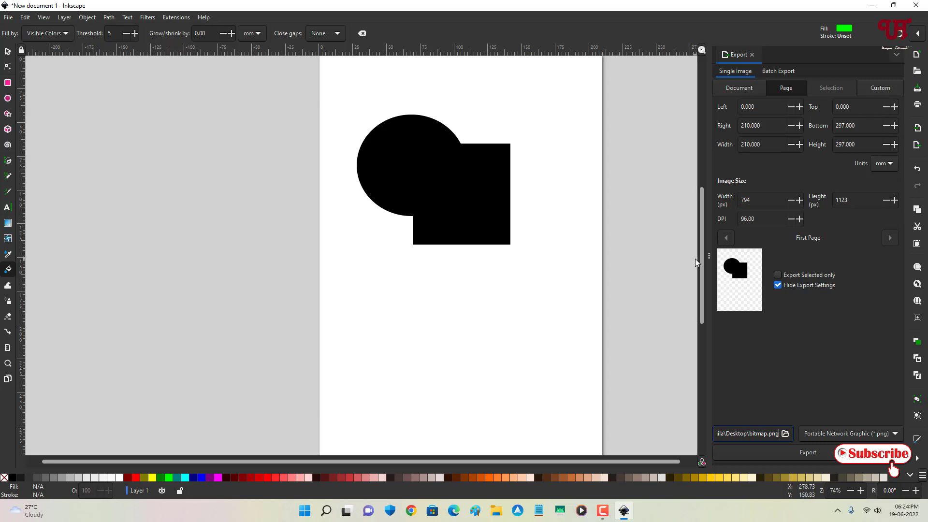
left_click(917, 4)
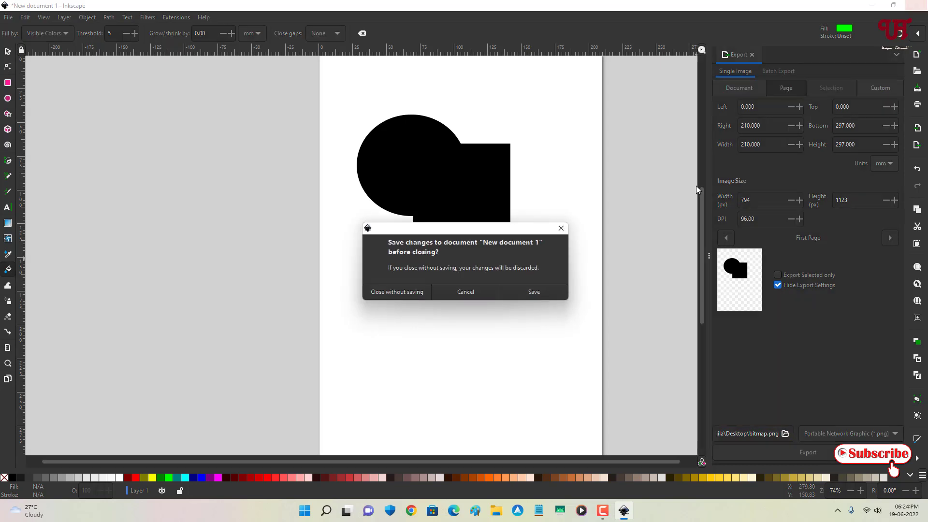
left_click(405, 291)
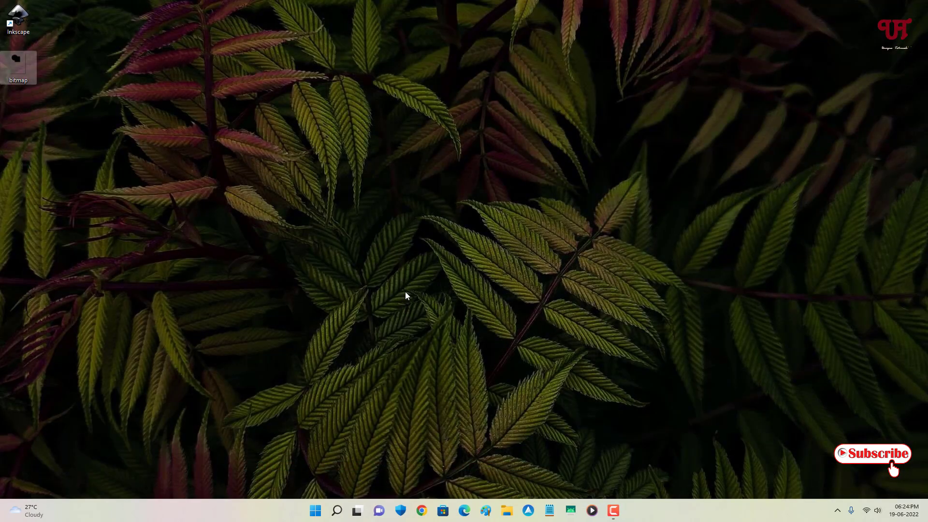